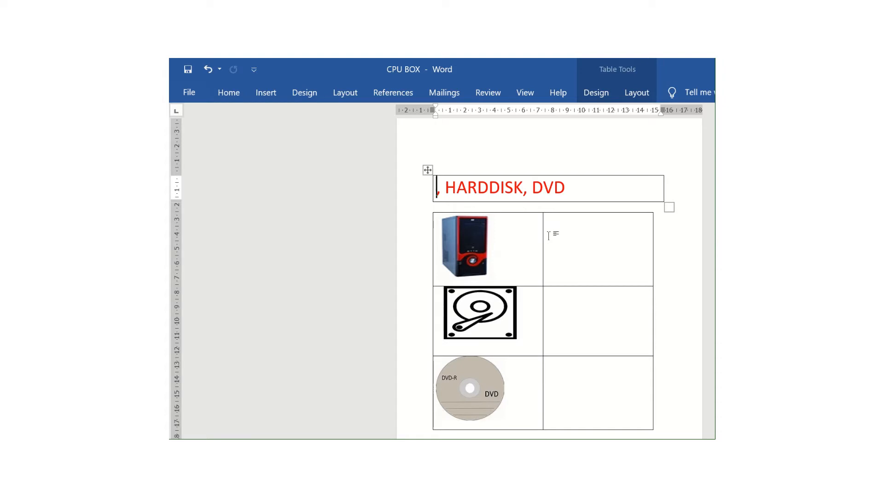
- Paste the already cut text "CPU BOX" with its source formatting into the empty cell beside the computer case picture
click(549, 235)
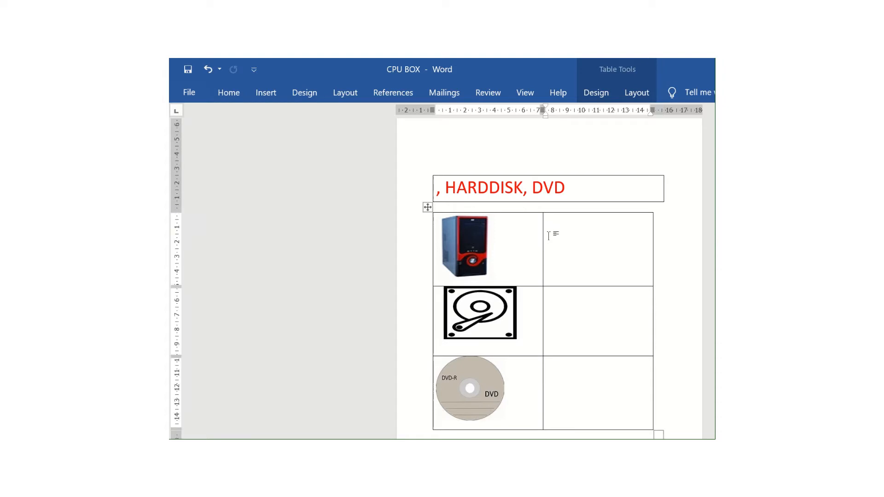
click(224, 91)
click(188, 146)
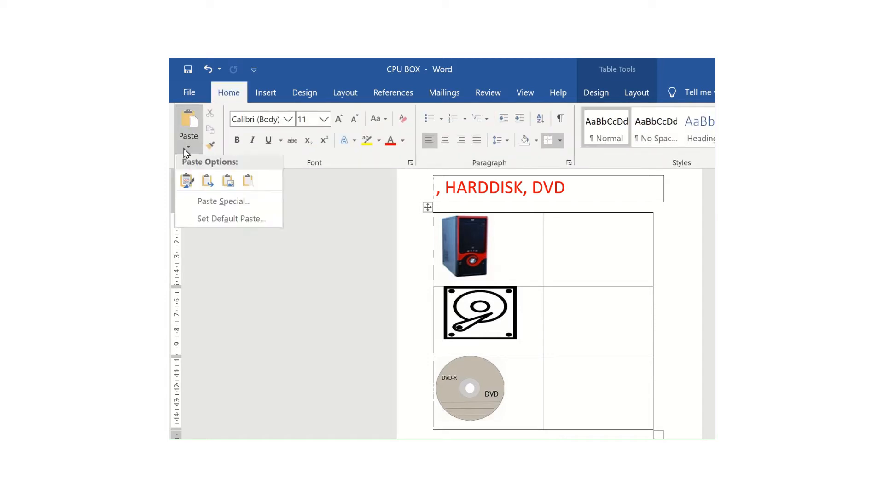
click(186, 181)
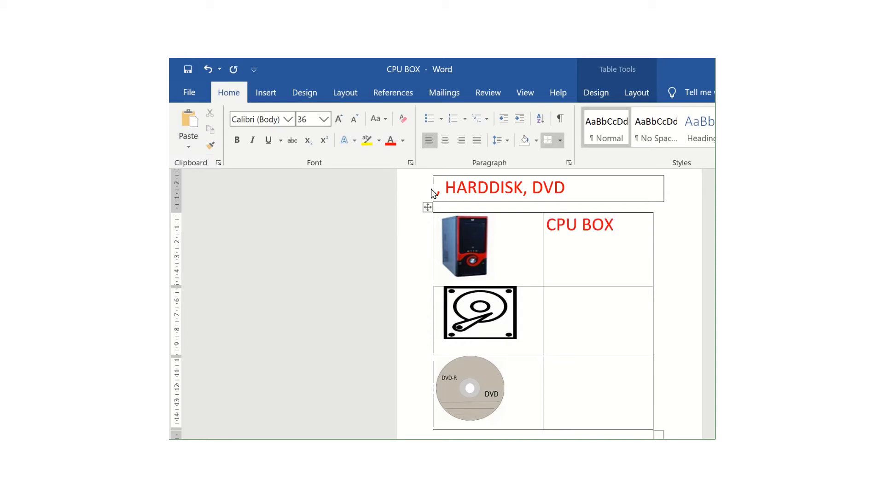
- Cut "HARDDISK," from the word list and paste it with source formatting beside the hard disk picture, without the trailing comma
click(498, 195)
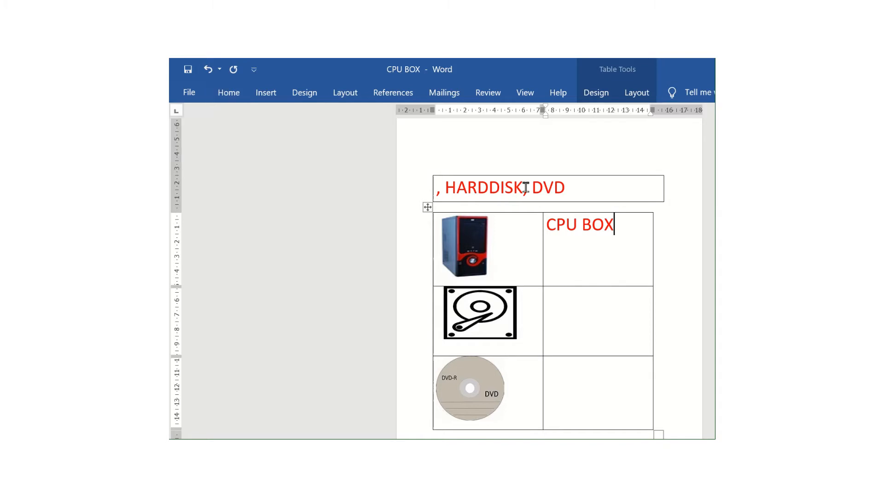
drag(525, 187, 462, 190)
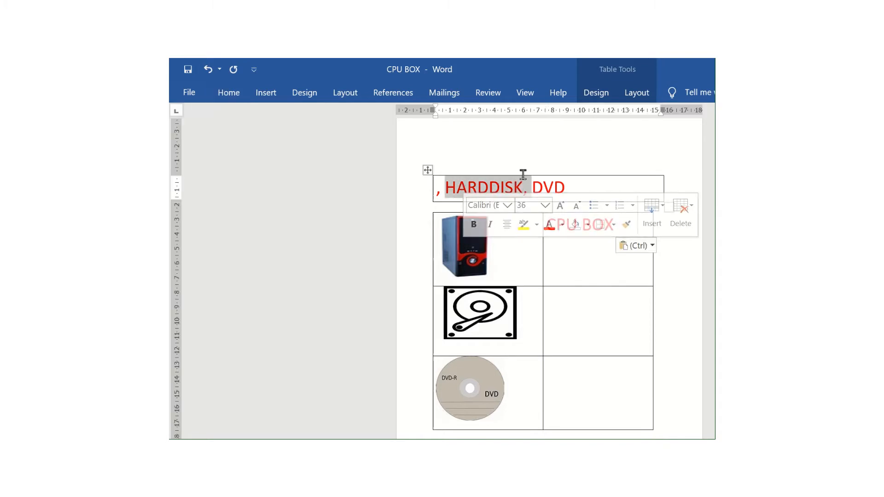
click(224, 94)
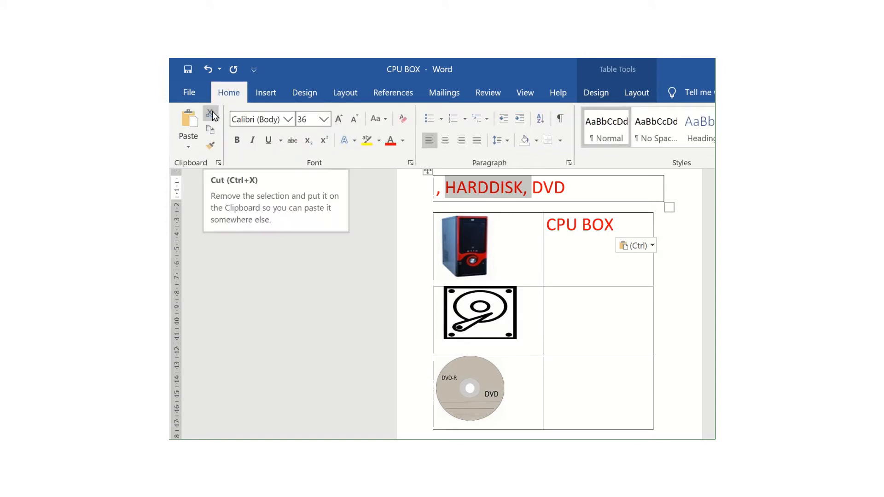
click(212, 111)
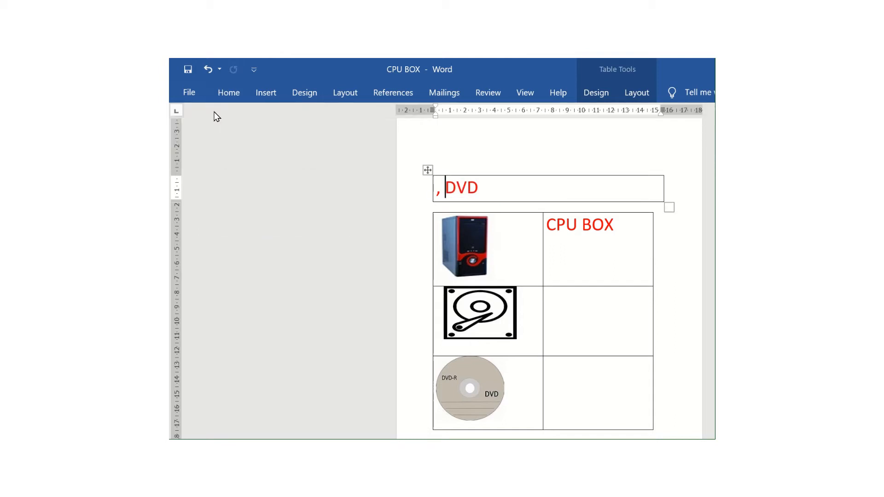
click(566, 303)
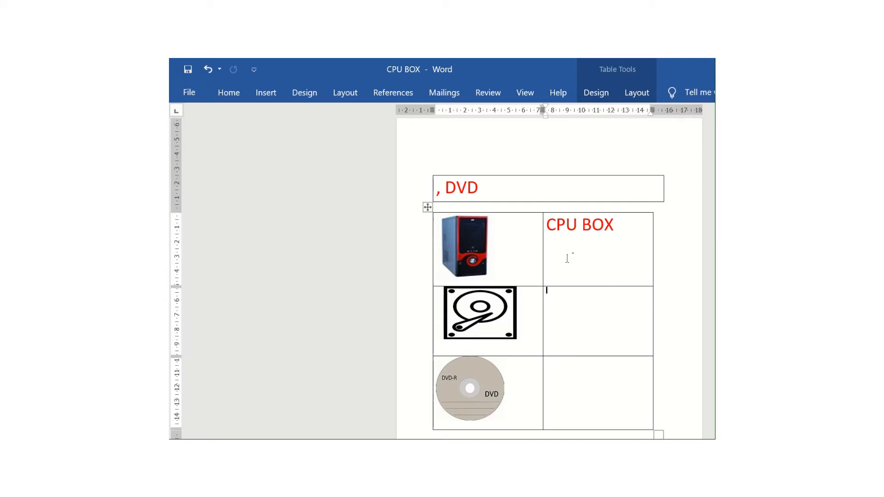
click(227, 94)
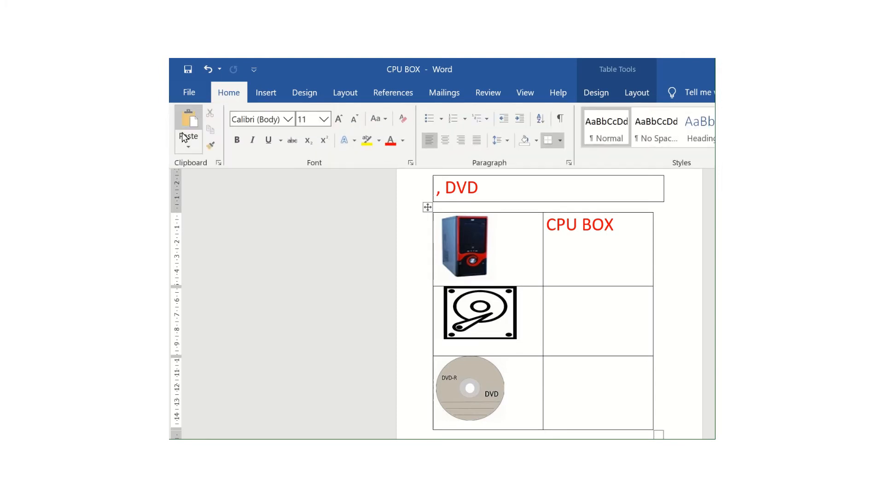
click(183, 147)
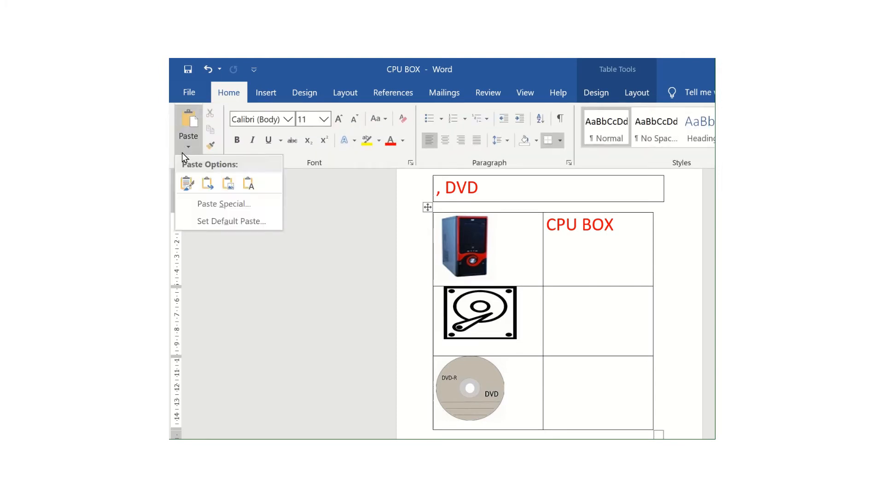
click(183, 185)
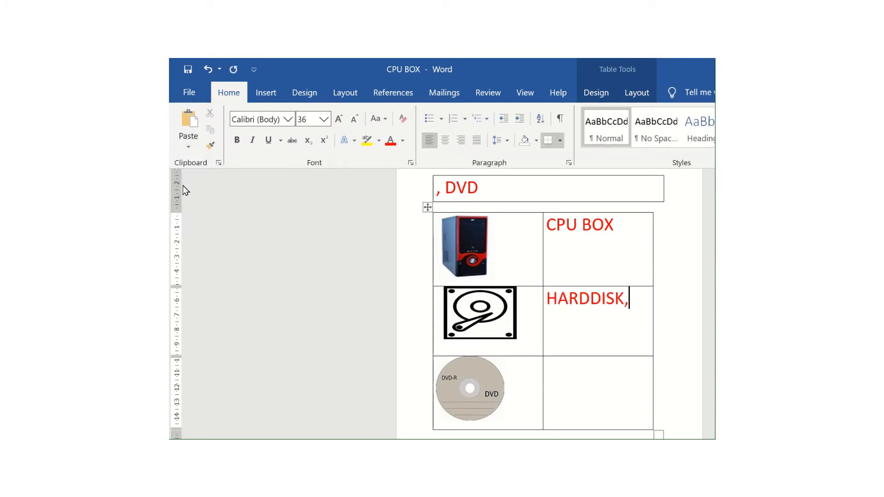
key(BackSpace)
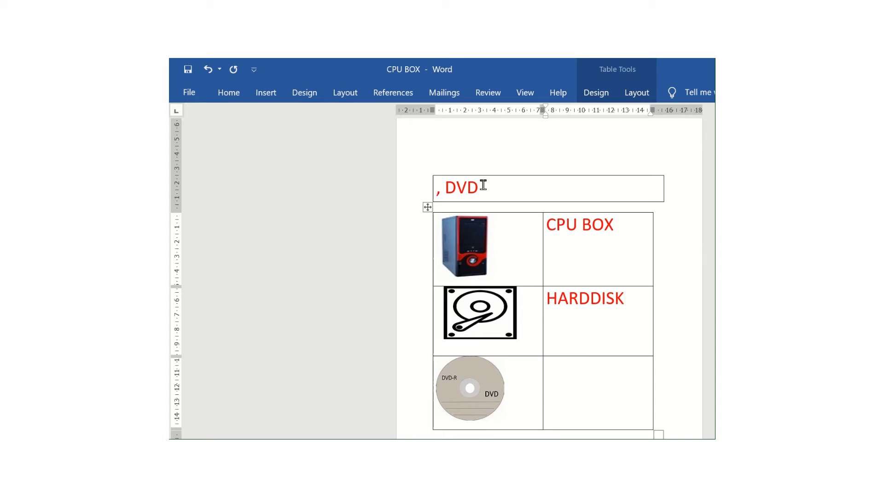
- Cut "DVD" from the word list and paste it with source formatting into the cell beside the disc picture
drag(483, 185, 440, 186)
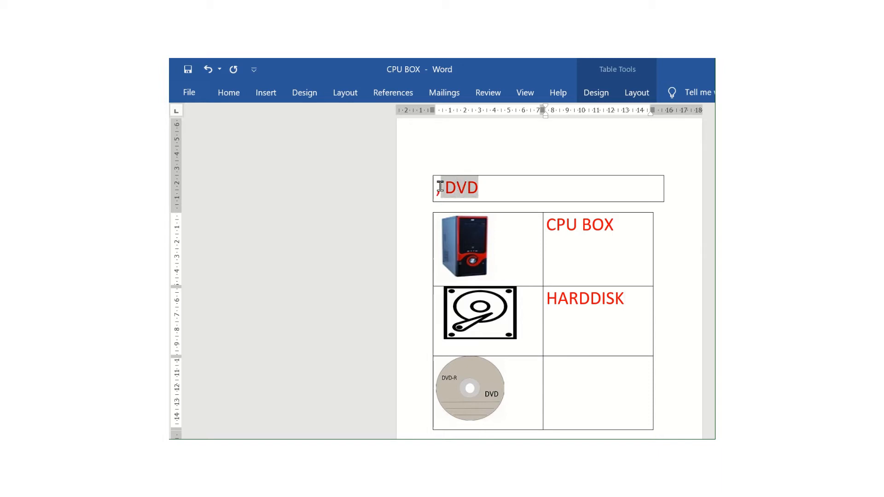
click(213, 95)
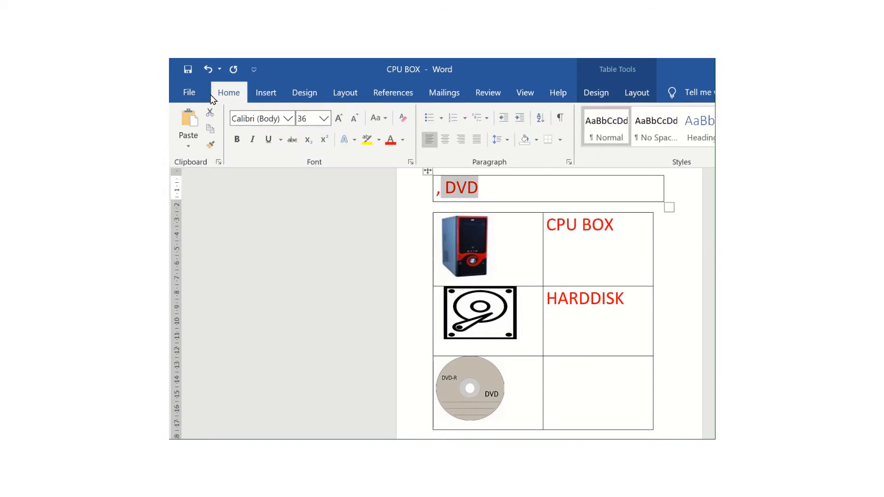
click(211, 118)
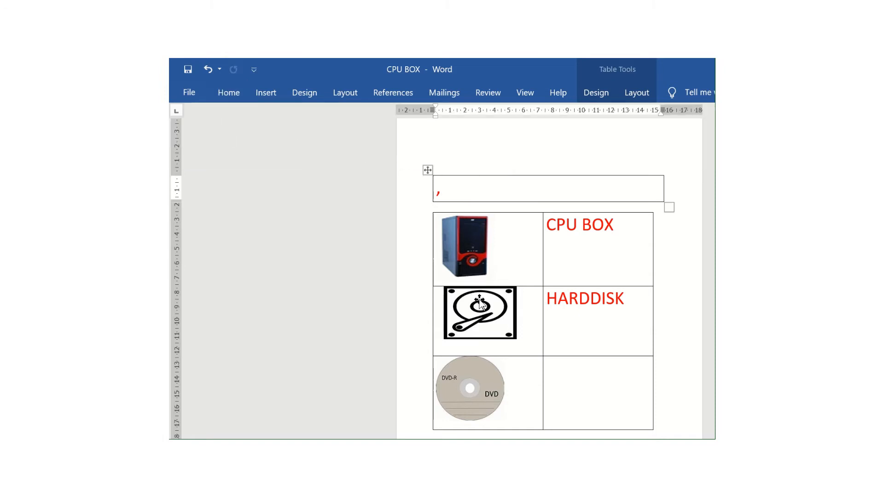
click(559, 377)
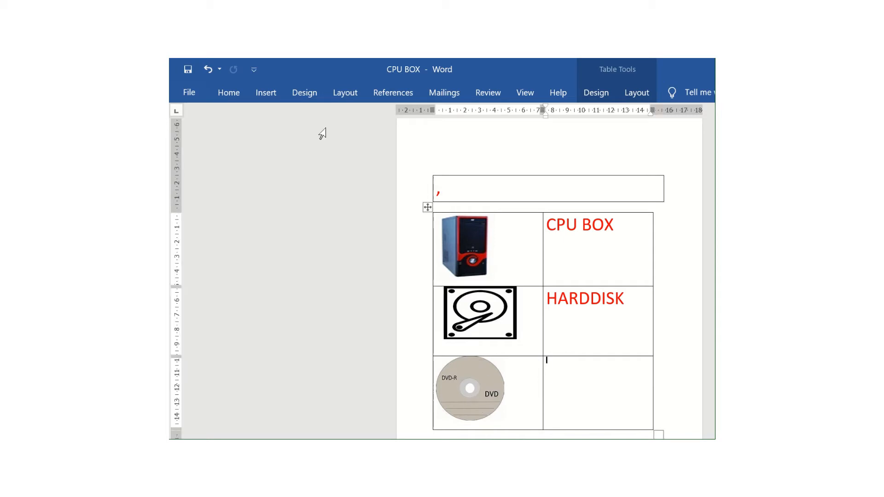
click(219, 98)
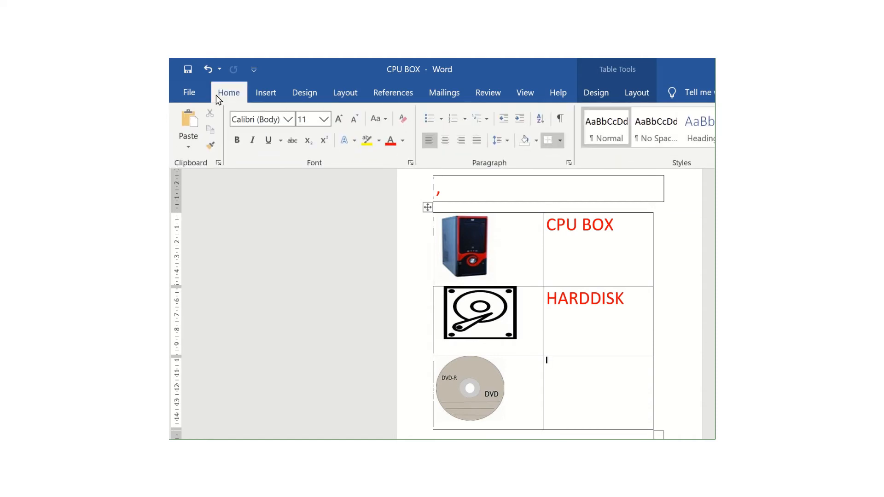
click(184, 152)
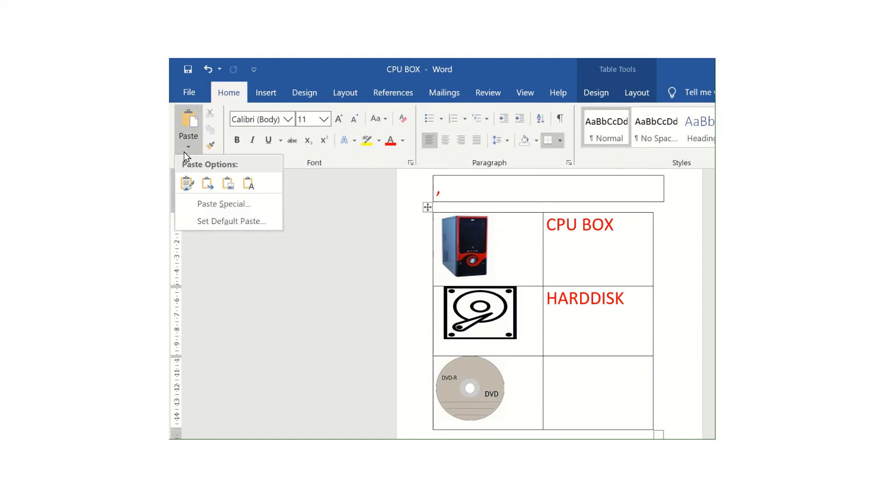
click(184, 183)
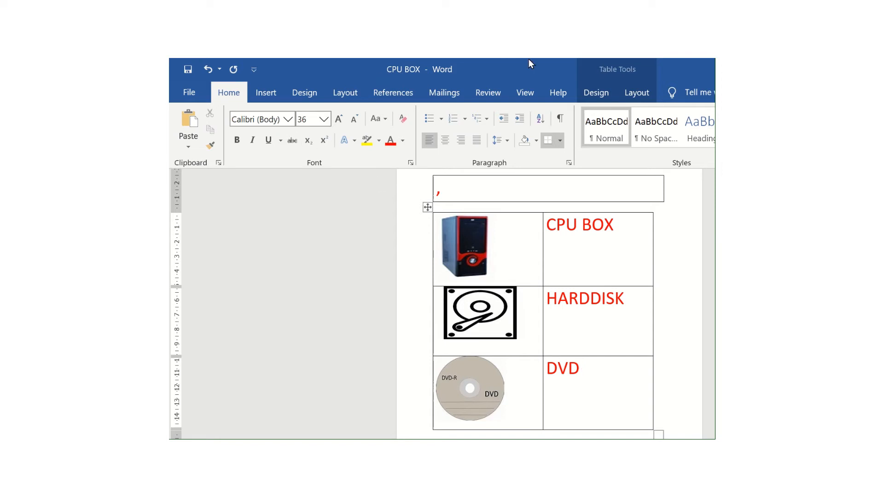
mouse_move(530, 60)
click(498, 87)
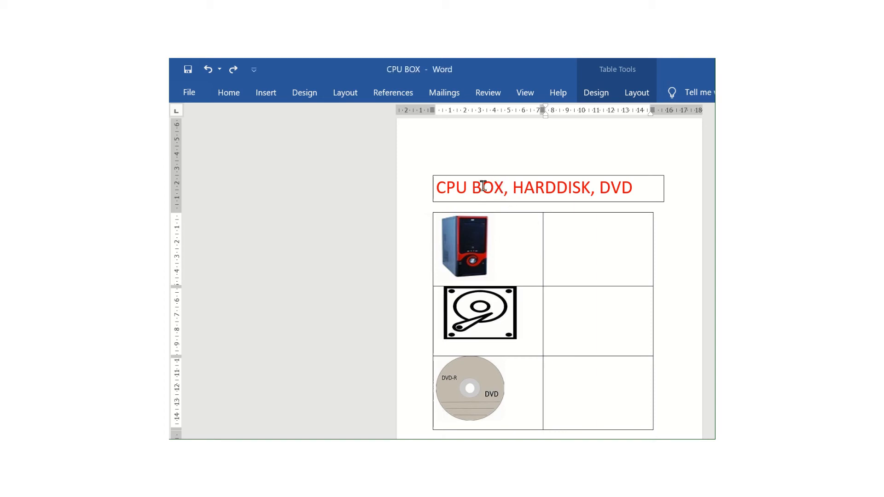
- Copy "CPU BOX" from the word list and paste it with source formatting into the cell beside the computer case picture
drag(482, 186, 436, 187)
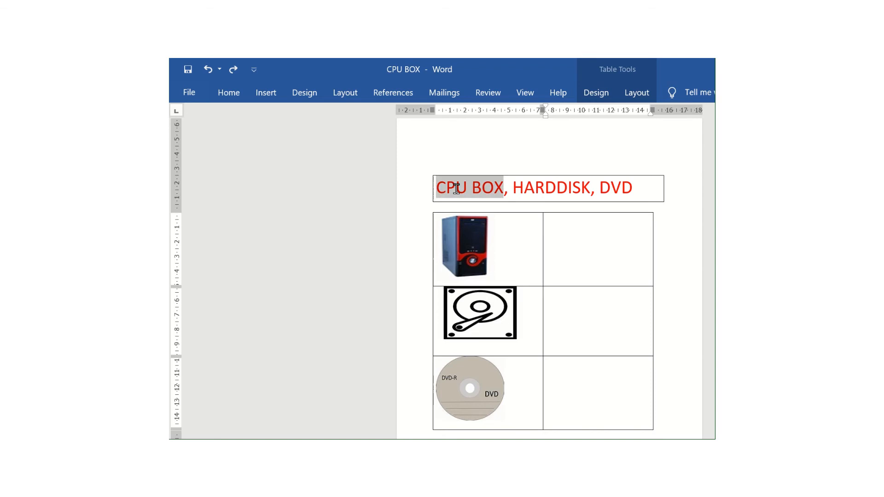
click(227, 92)
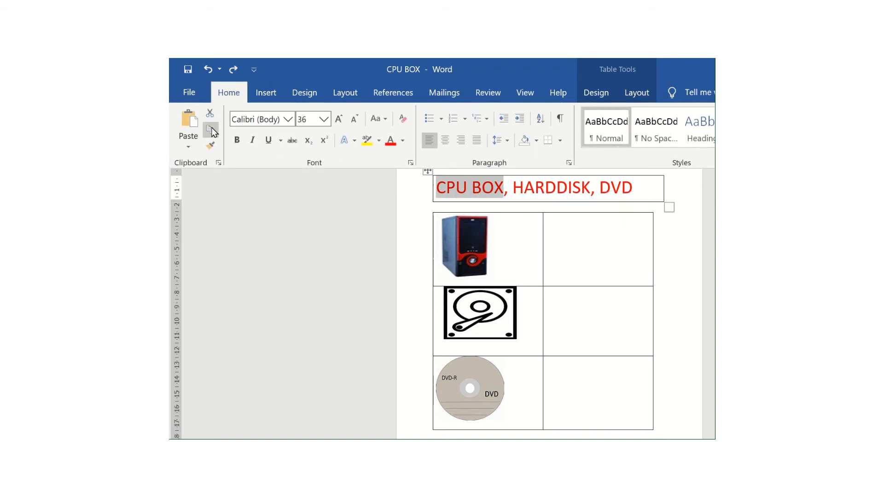
click(211, 133)
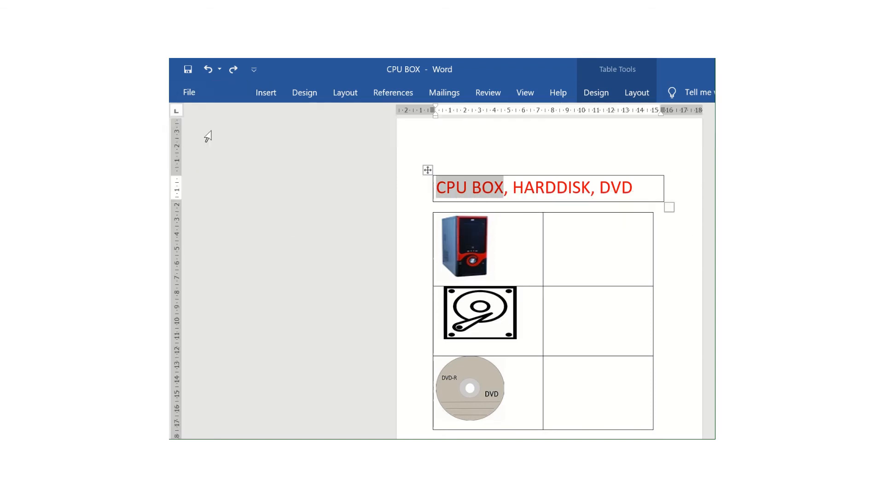
click(563, 233)
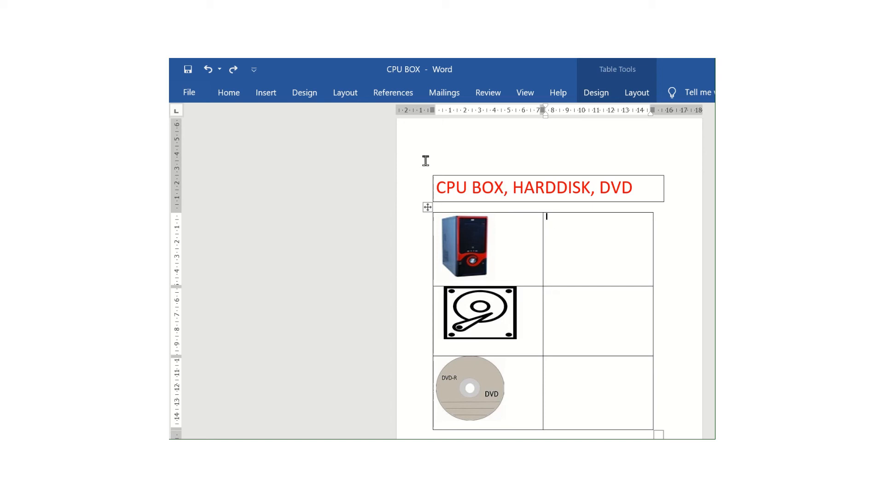
click(220, 93)
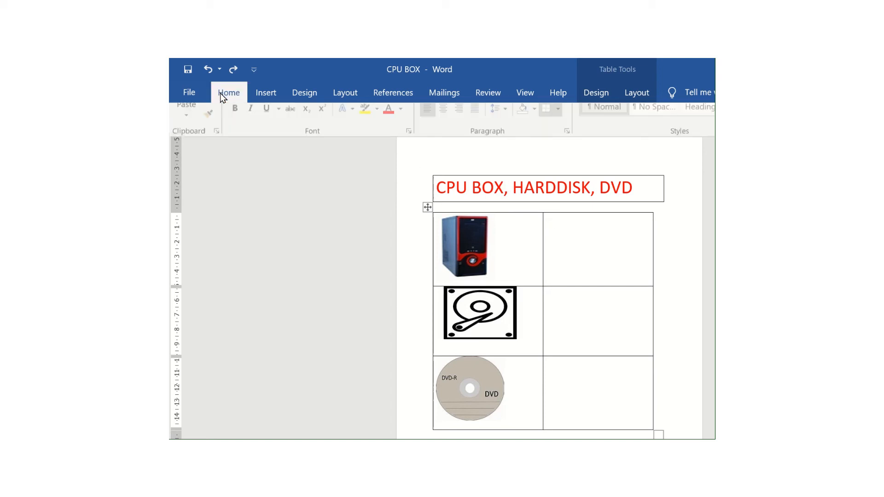
click(184, 142)
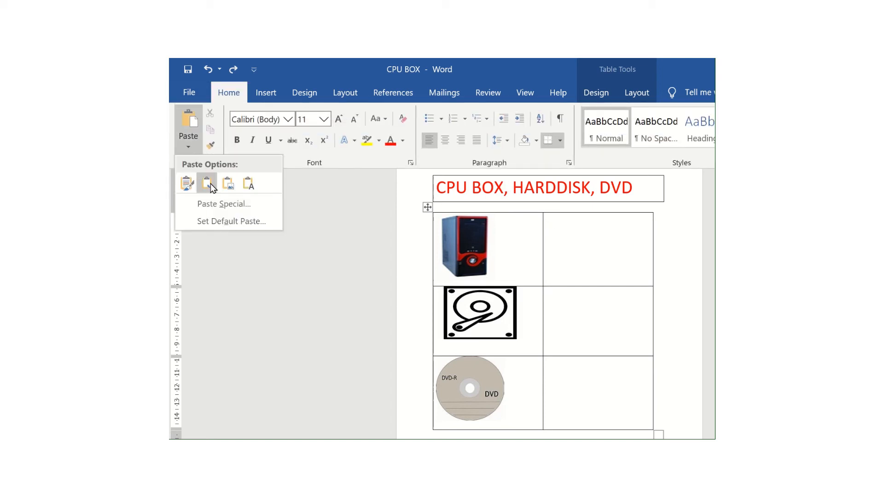
click(187, 183)
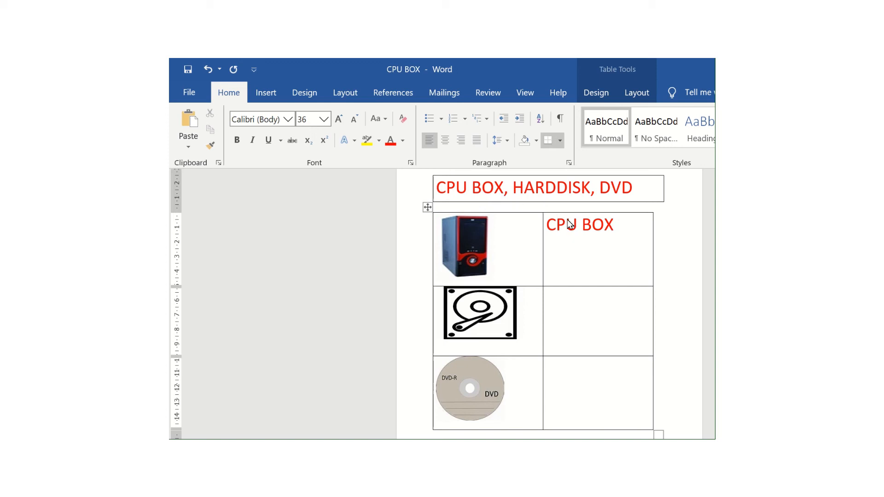
key(ctrl+F1)
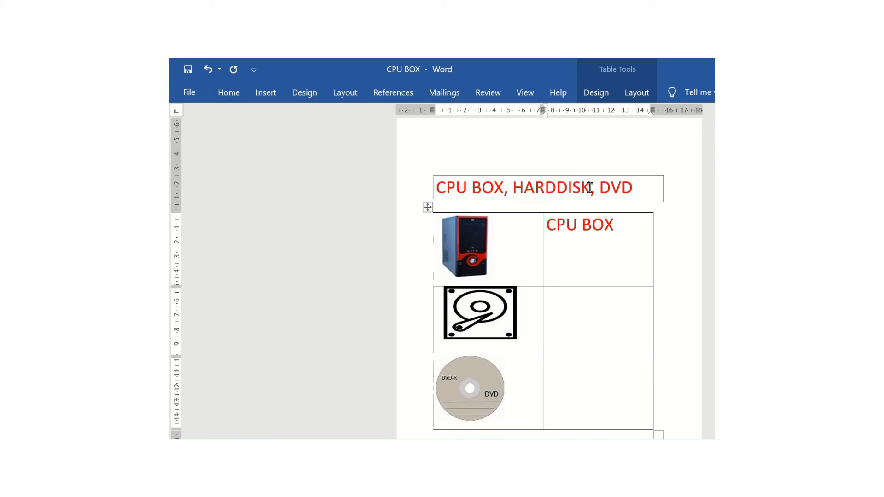
- Copy "HARDDISK" without its comma from the word list and paste it with source formatting beside the hard disk picture
drag(589, 187, 513, 189)
click(225, 101)
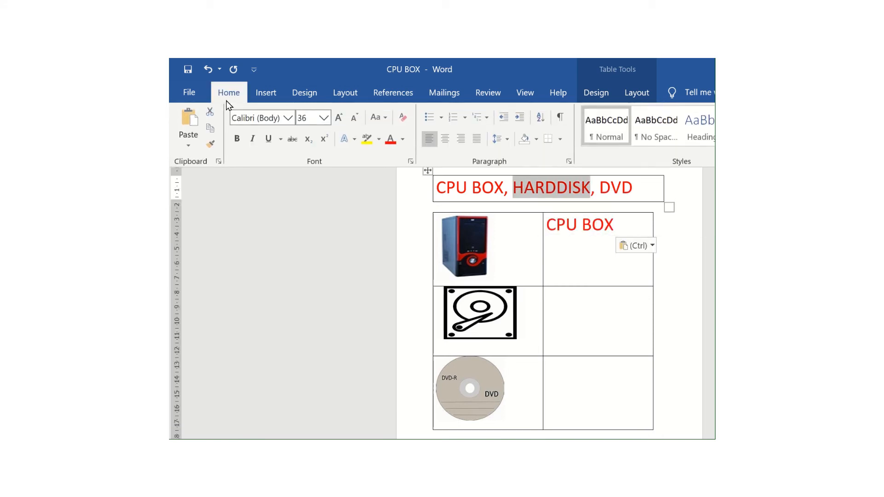
click(217, 129)
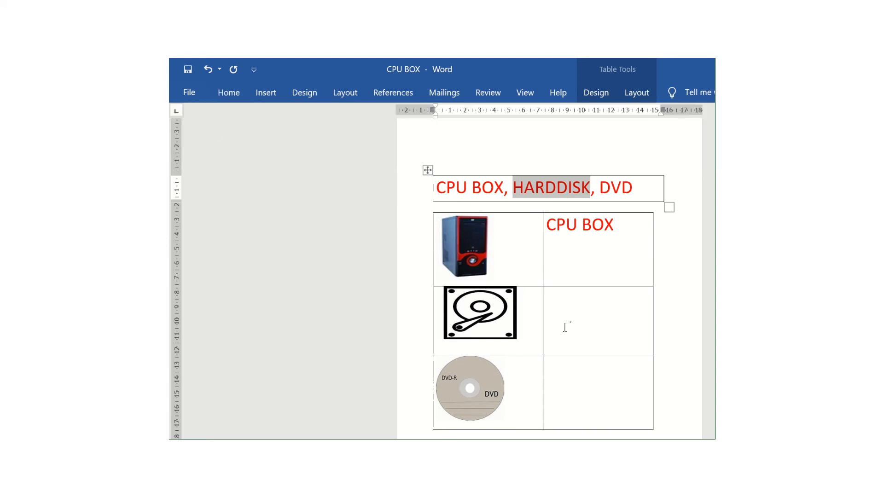
click(562, 306)
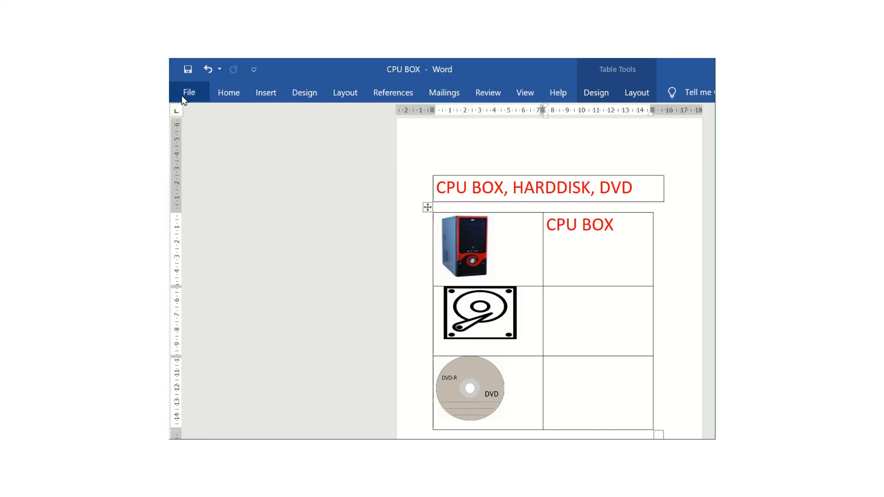
click(222, 95)
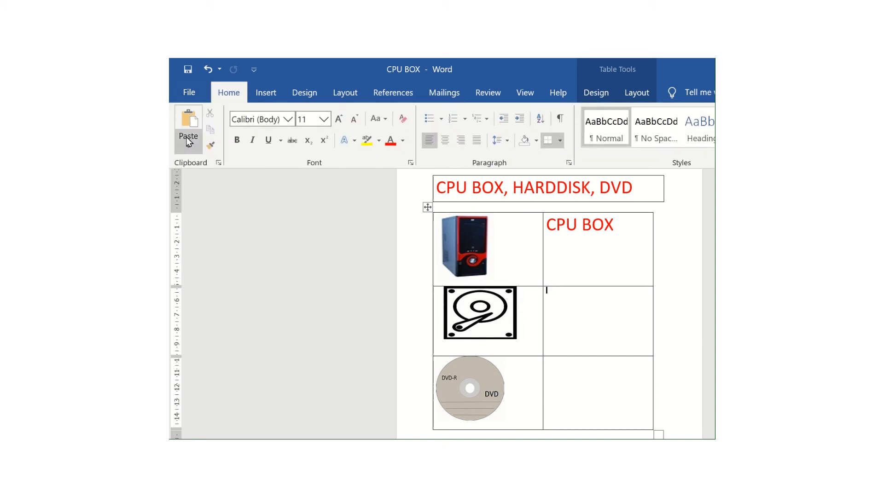
click(188, 145)
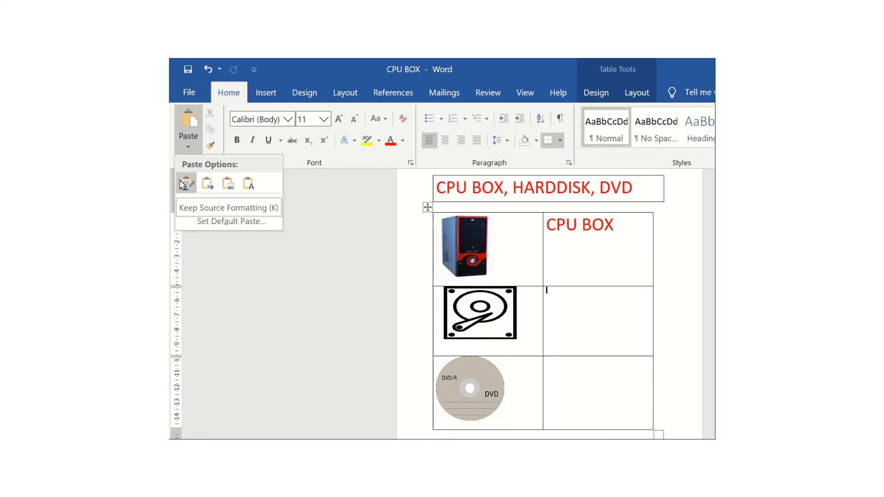
click(181, 183)
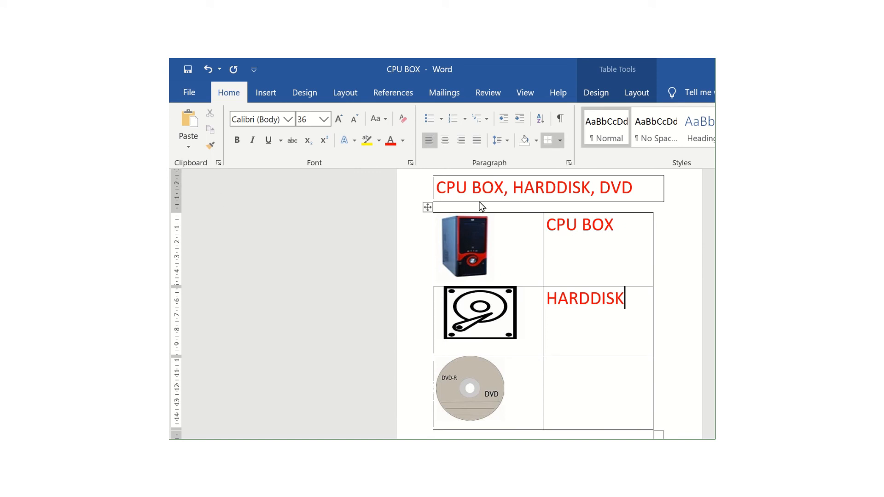
- Copy "DVD" from the word list and paste it into the empty cell beside the disc picture
click(631, 191)
drag(634, 188, 602, 191)
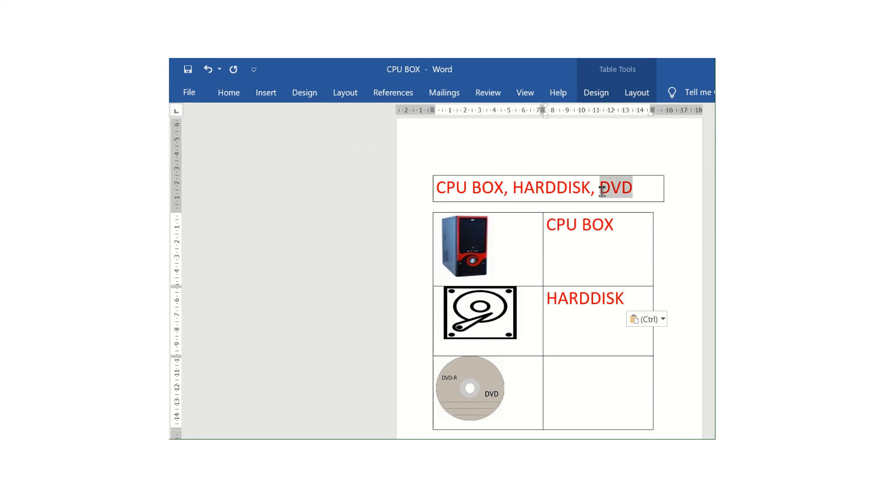
click(240, 91)
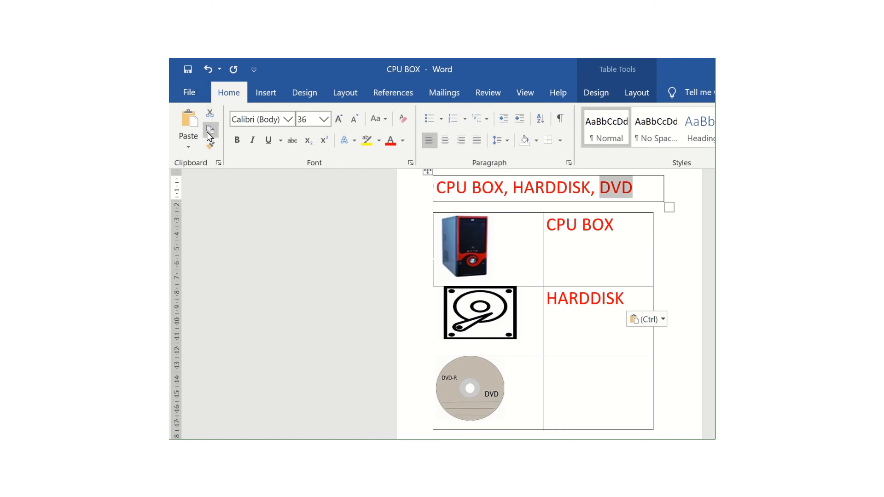
click(206, 132)
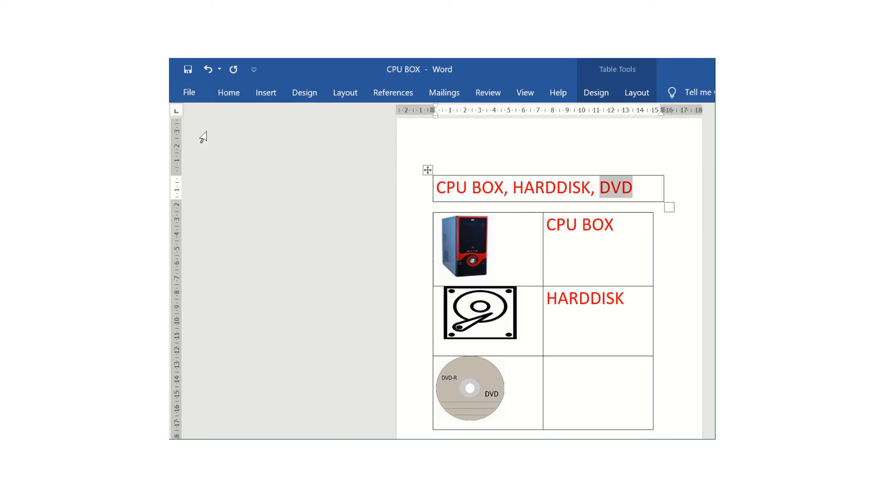
click(580, 373)
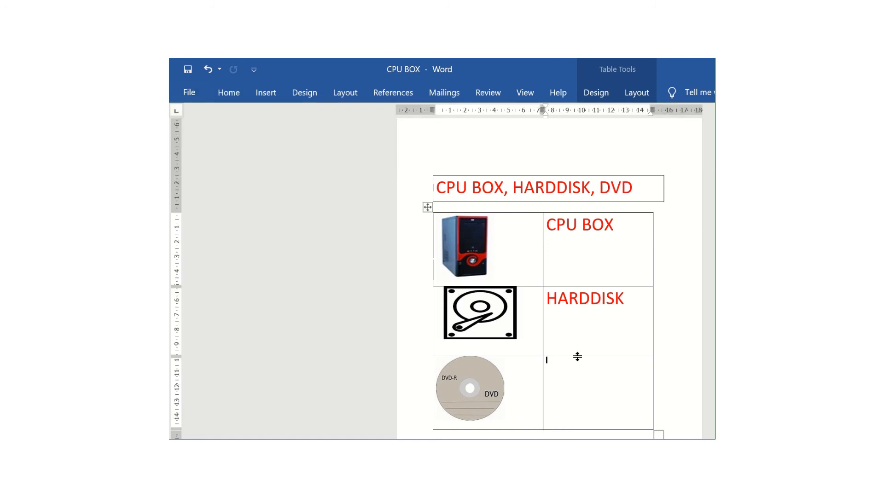
click(229, 93)
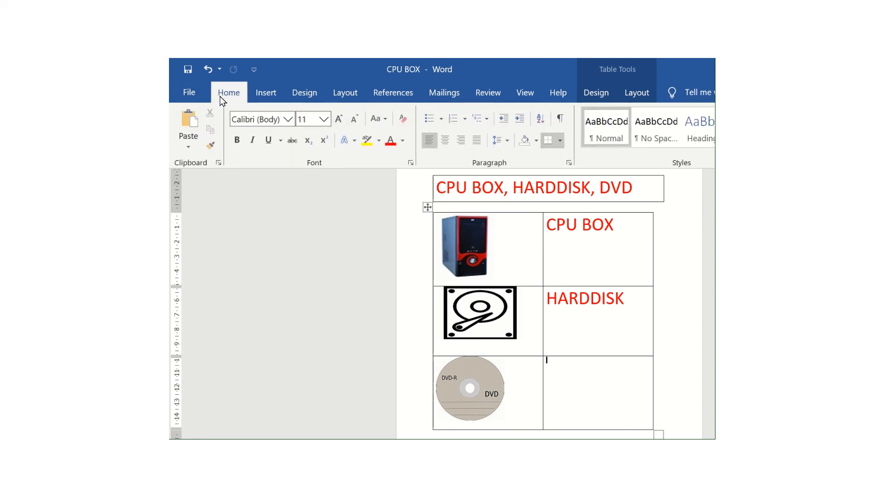
click(188, 123)
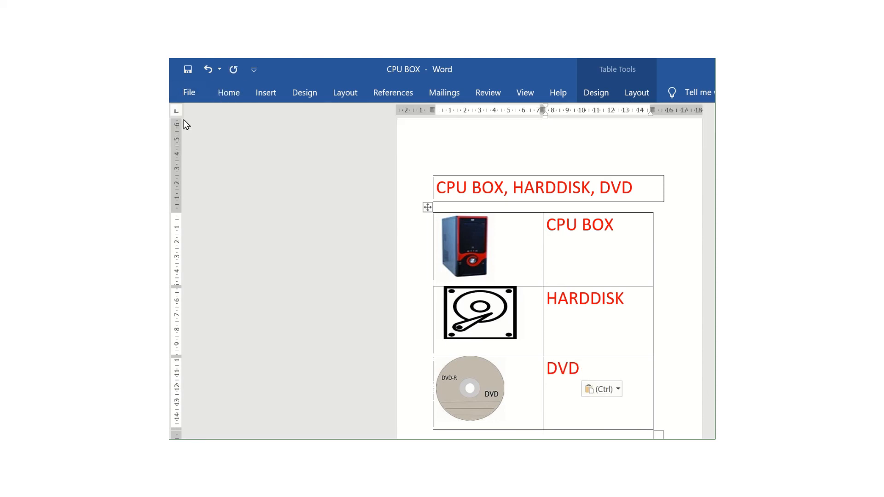